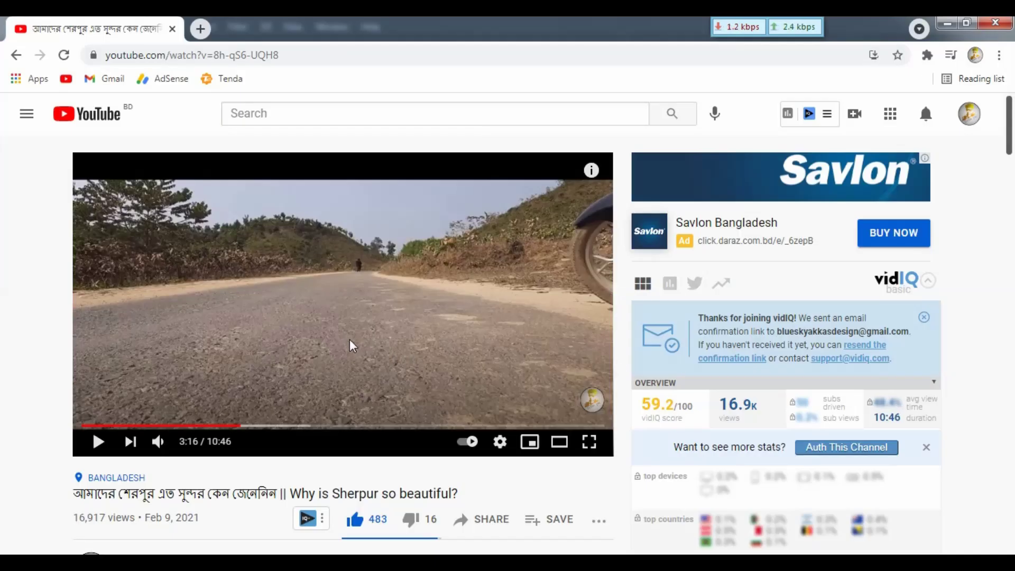
# Preview the open Photoshop windows, including the portrait and the blank layout document.
pyautogui.click(259, 563)
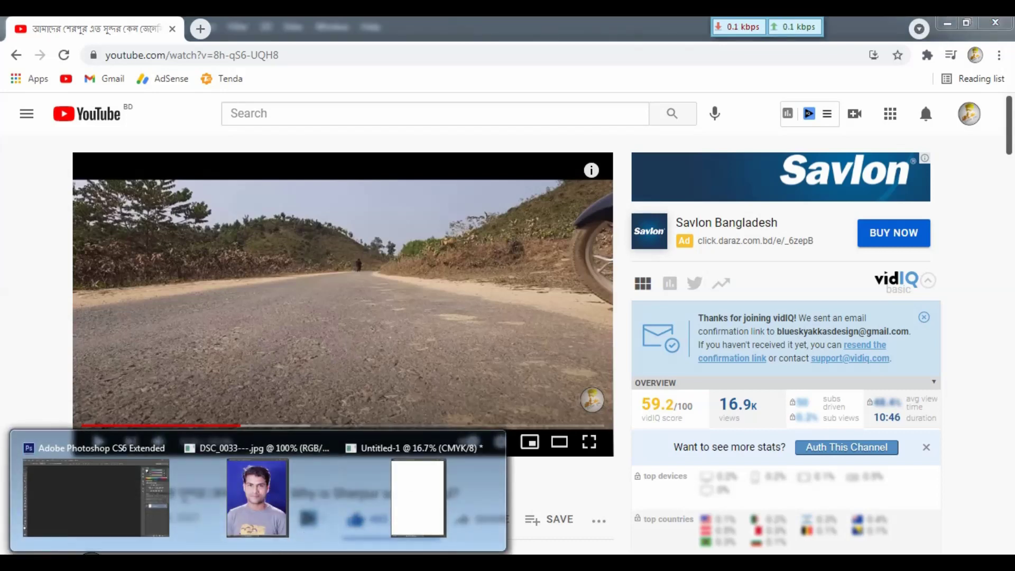
pyautogui.click(311, 519)
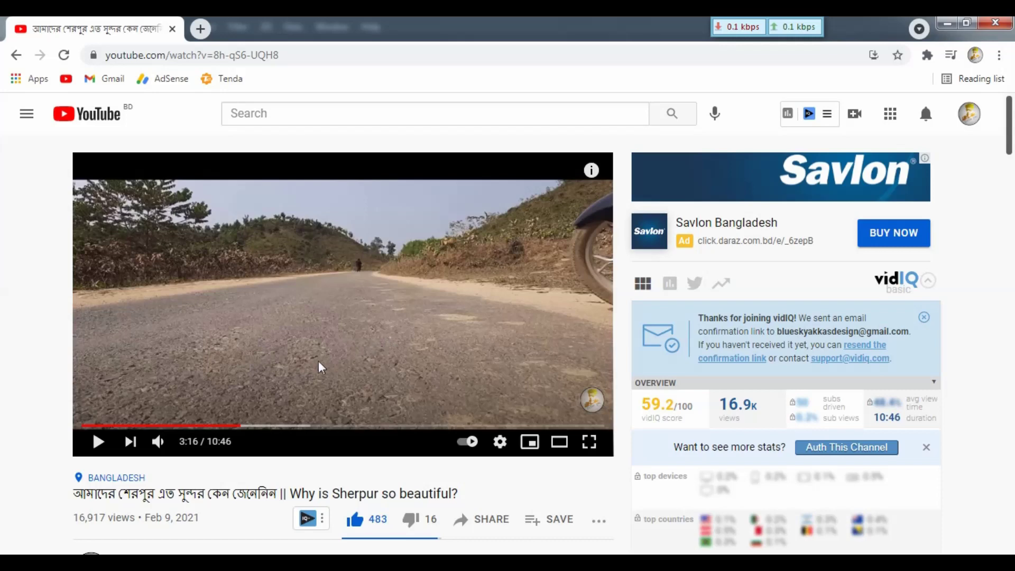
pyautogui.click(302, 523)
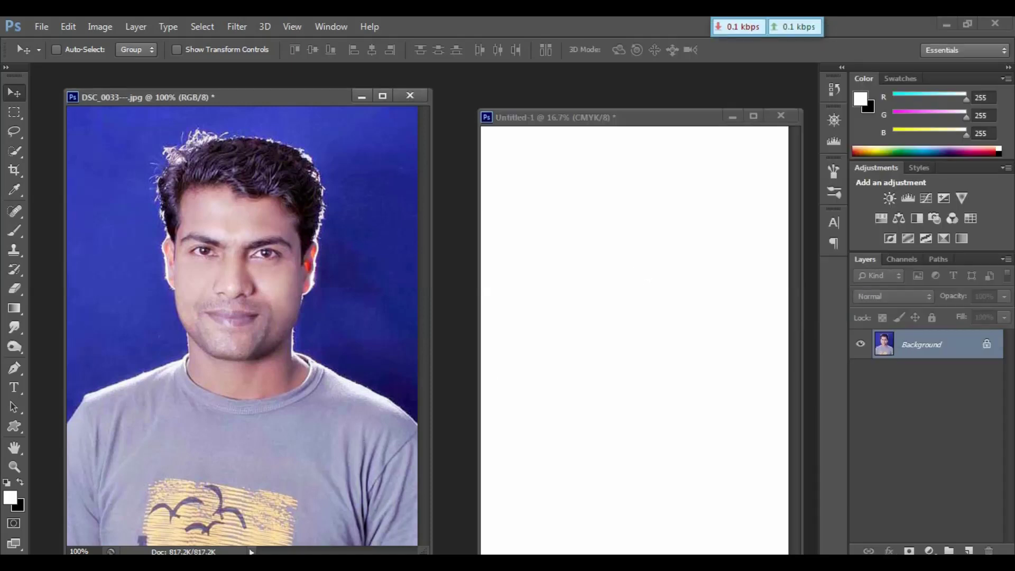
# Start the Sherpur video in YouTube with sound muted, then open the player's options menu.
pyautogui.click(207, 492)
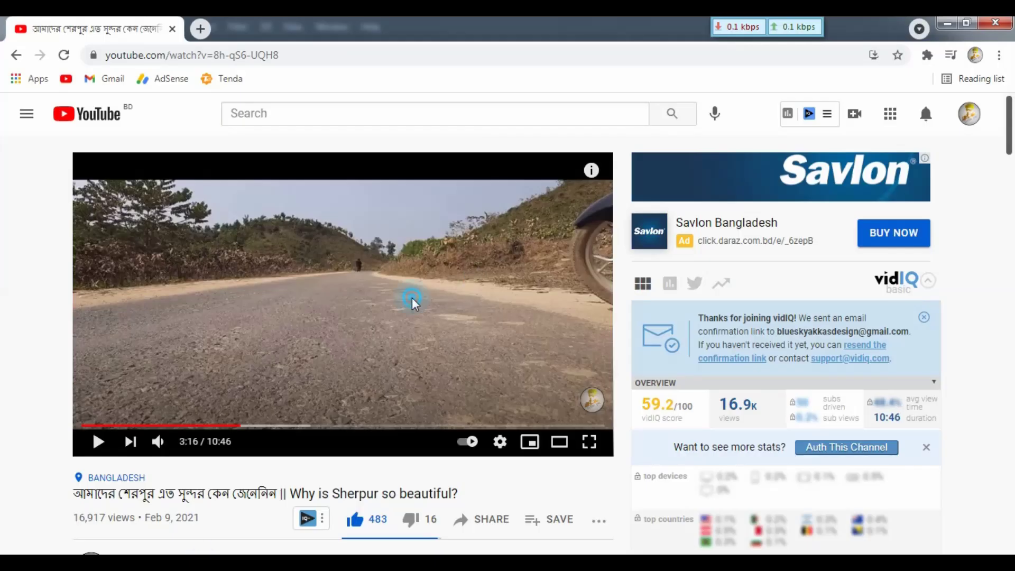
pyautogui.click(412, 299)
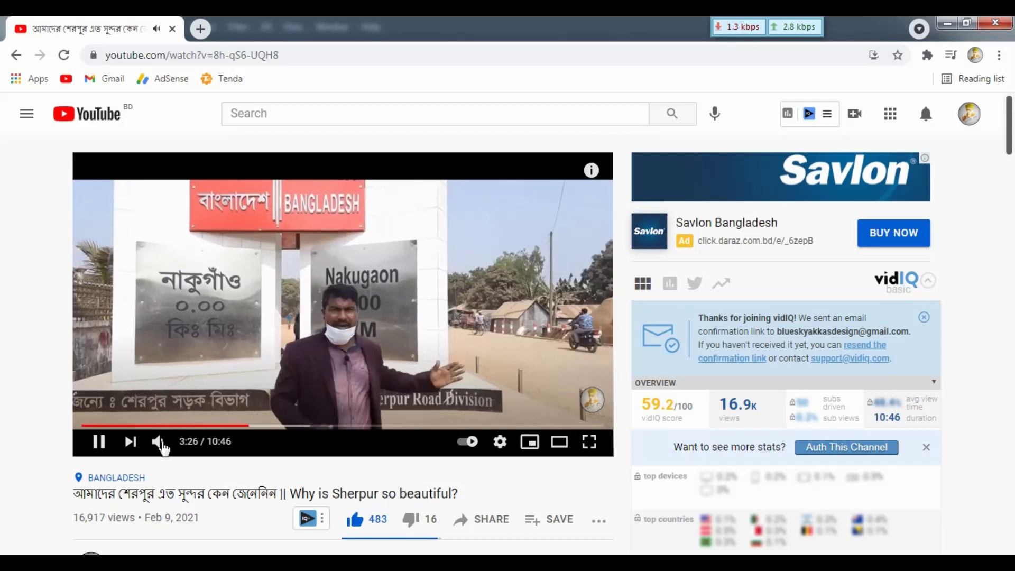
pyautogui.click(159, 443)
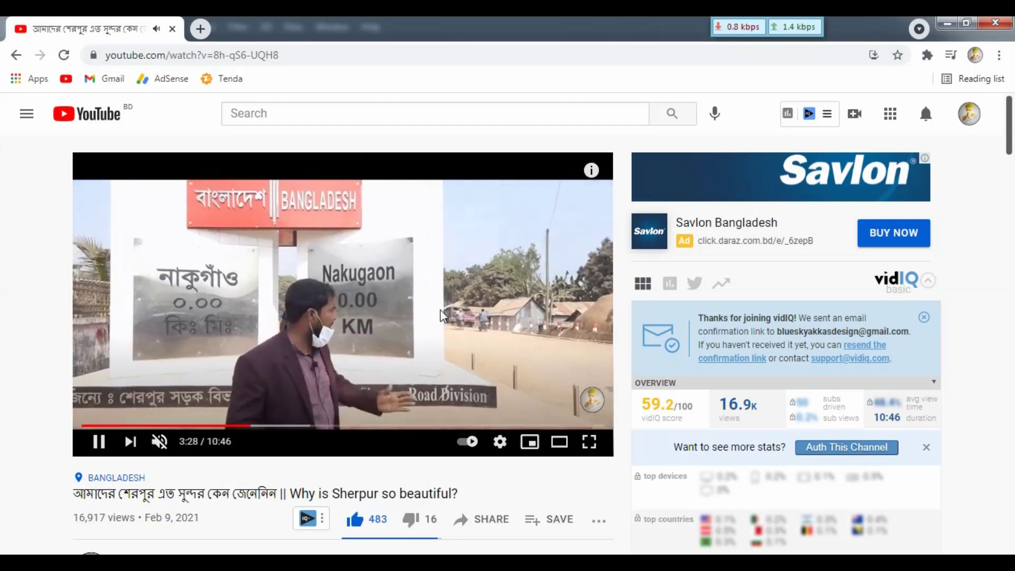
pyautogui.click(394, 281)
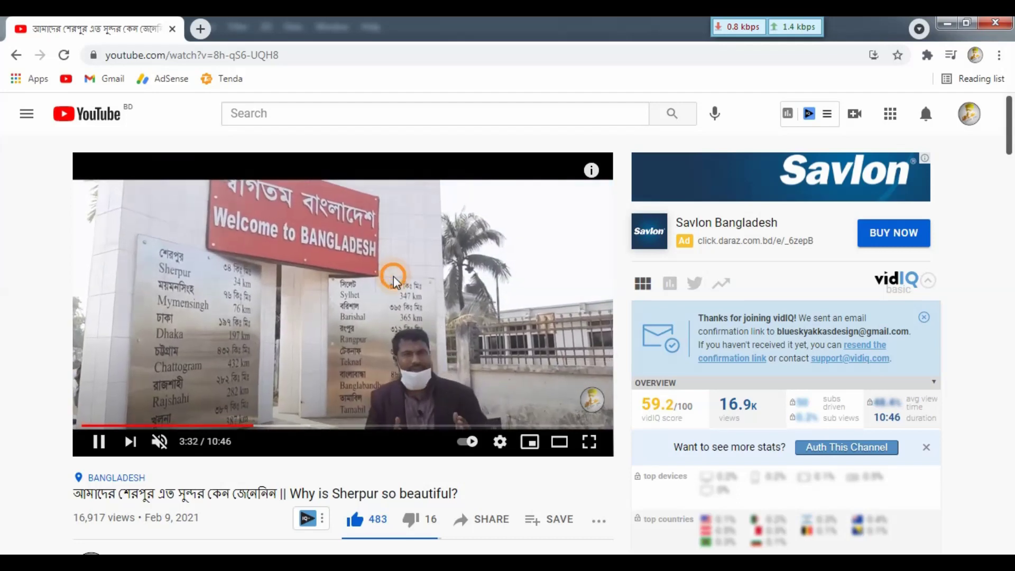
pyautogui.rightClick(394, 278)
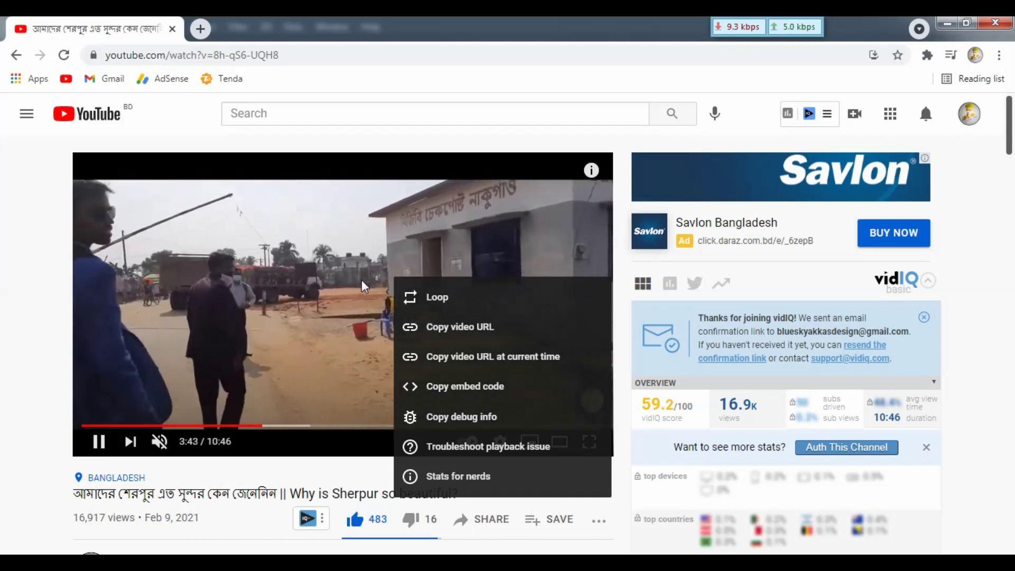
# Pop the Sherpur video into a picture-in-picture window and place it at the lower right.
pyautogui.rightClick(363, 286)
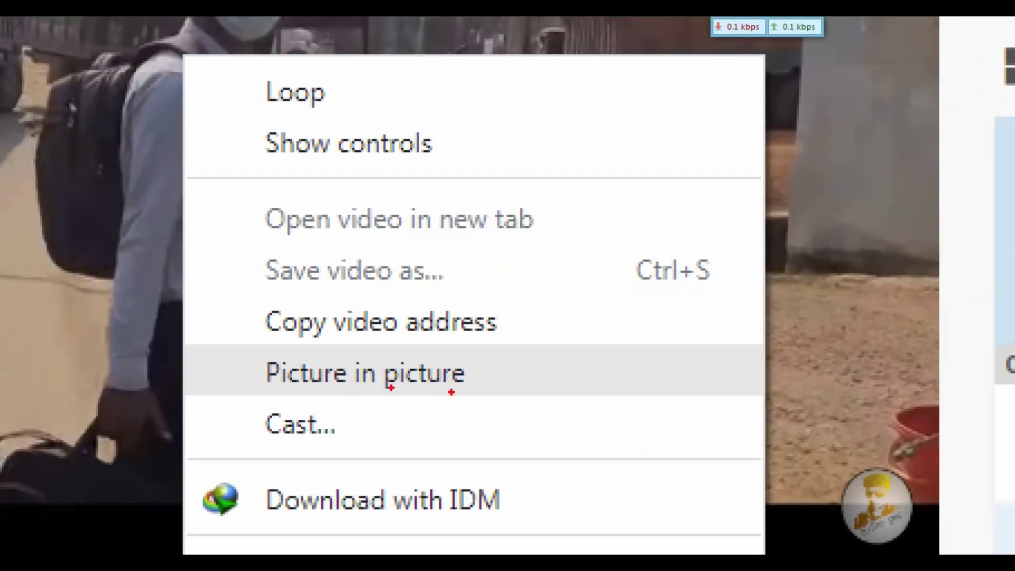
pyautogui.click(393, 375)
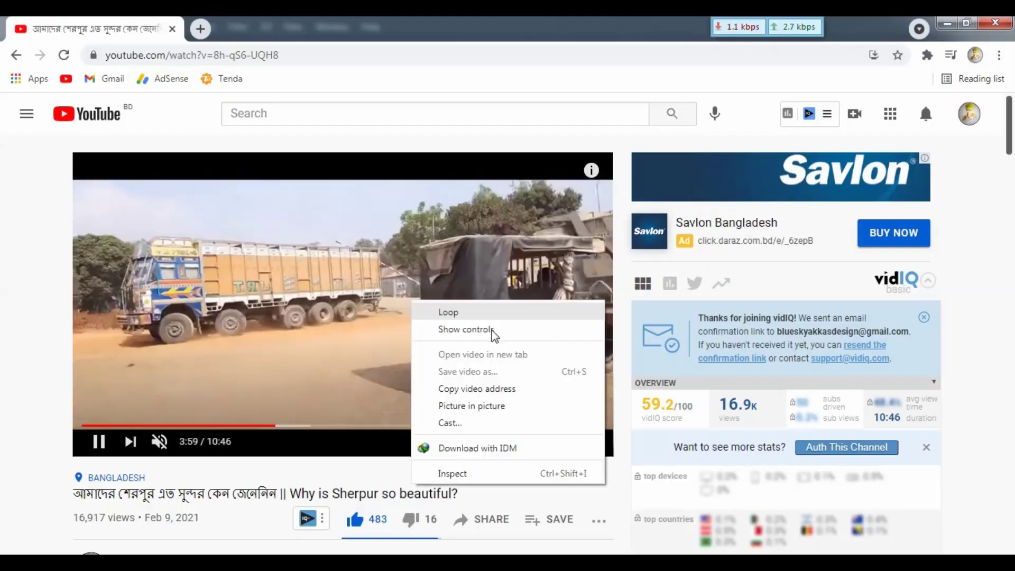
pyautogui.click(491, 406)
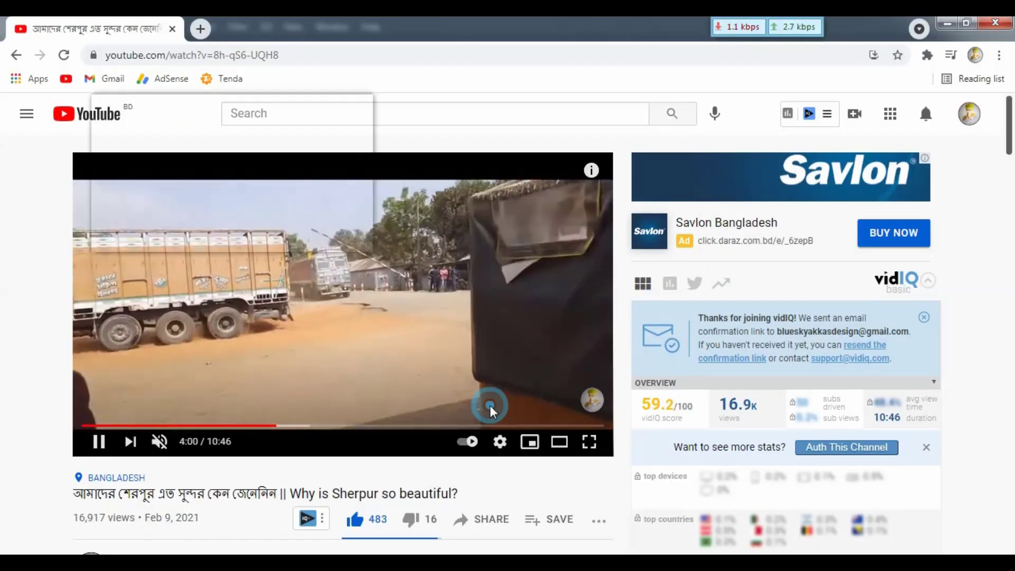
pyautogui.moveTo(458, 182); pyautogui.dragTo(845, 365)
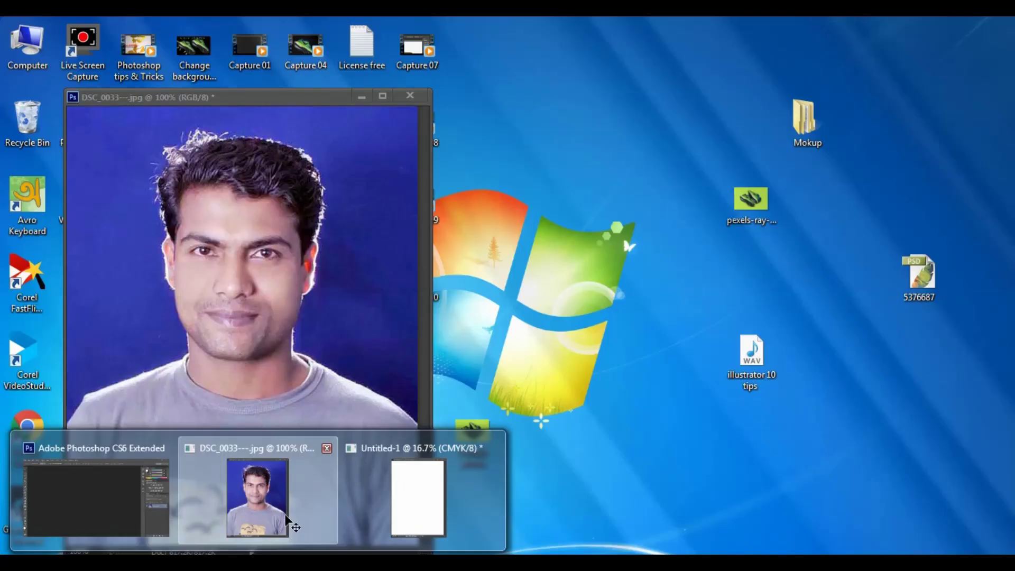
# Place the portrait into the Untitled-1 layout, moving the floating video to the upper right.
pyautogui.click(288, 523)
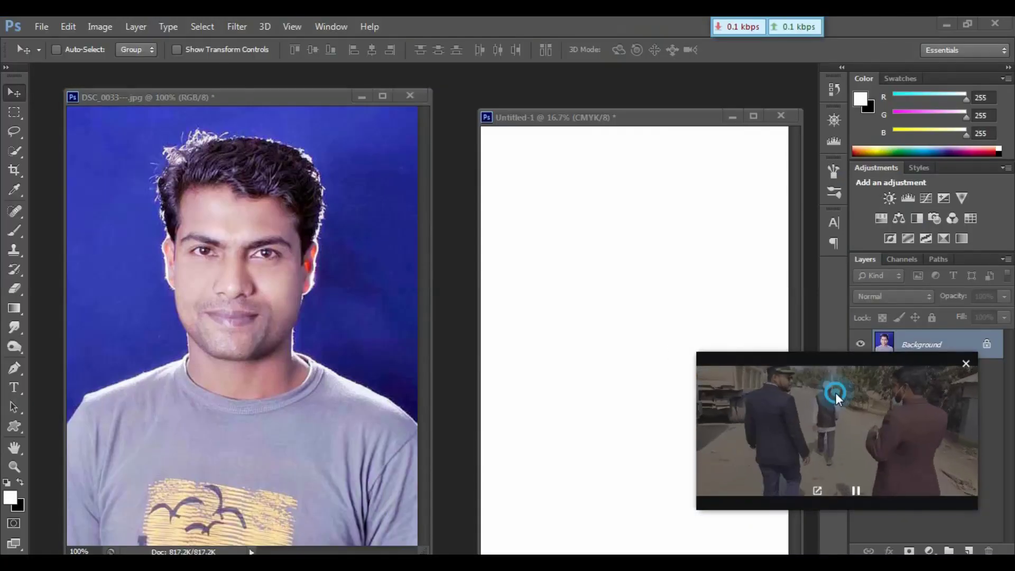
pyautogui.moveTo(836, 393); pyautogui.dragTo(804, 131)
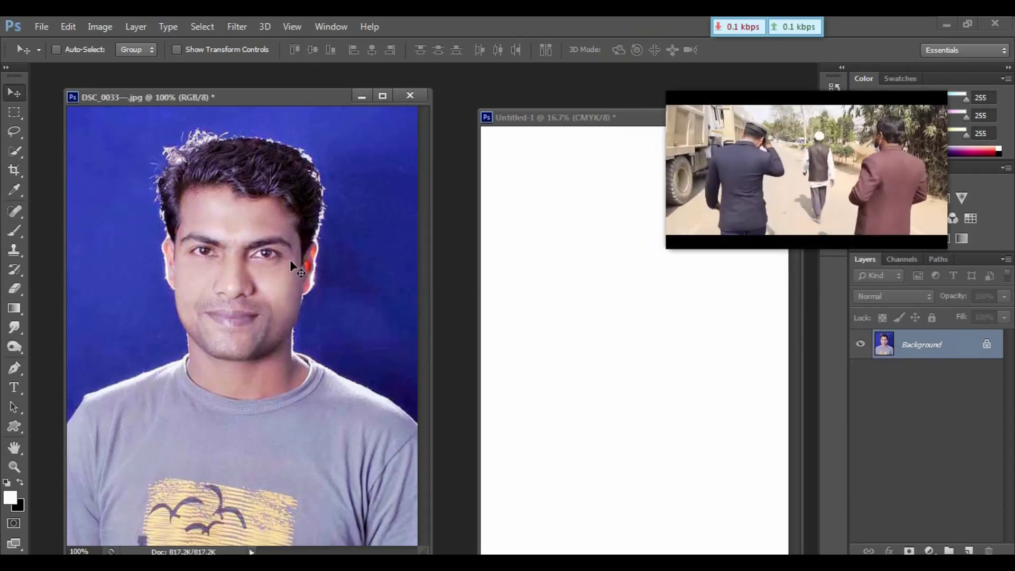
pyautogui.moveTo(291, 261); pyautogui.dragTo(736, 275)
# Reposition, enlarge and shrink the floating video window, then close it.
pyautogui.moveTo(592, 222); pyautogui.dragTo(231, 203)
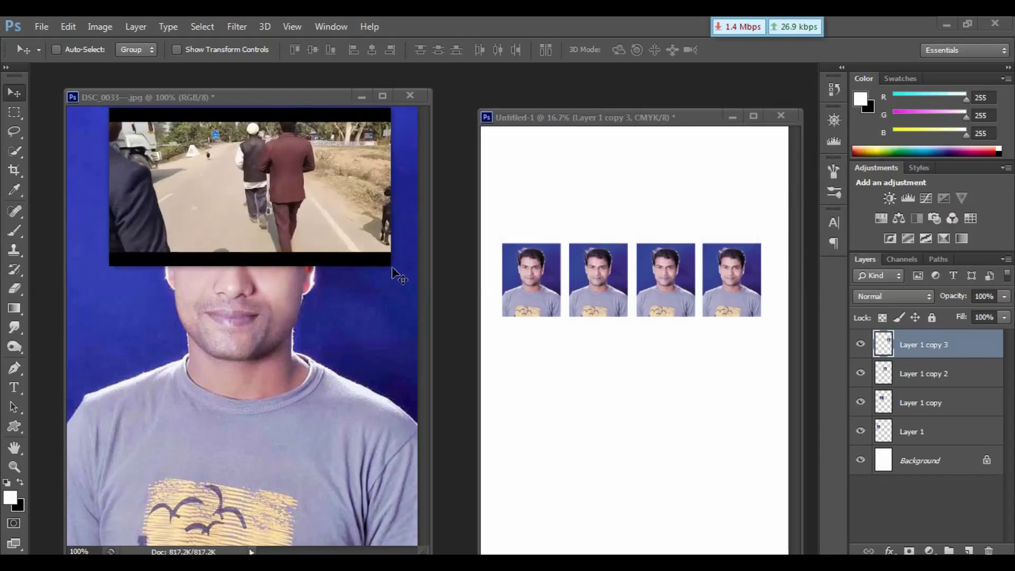
pyautogui.moveTo(385, 261); pyautogui.dragTo(538, 450)
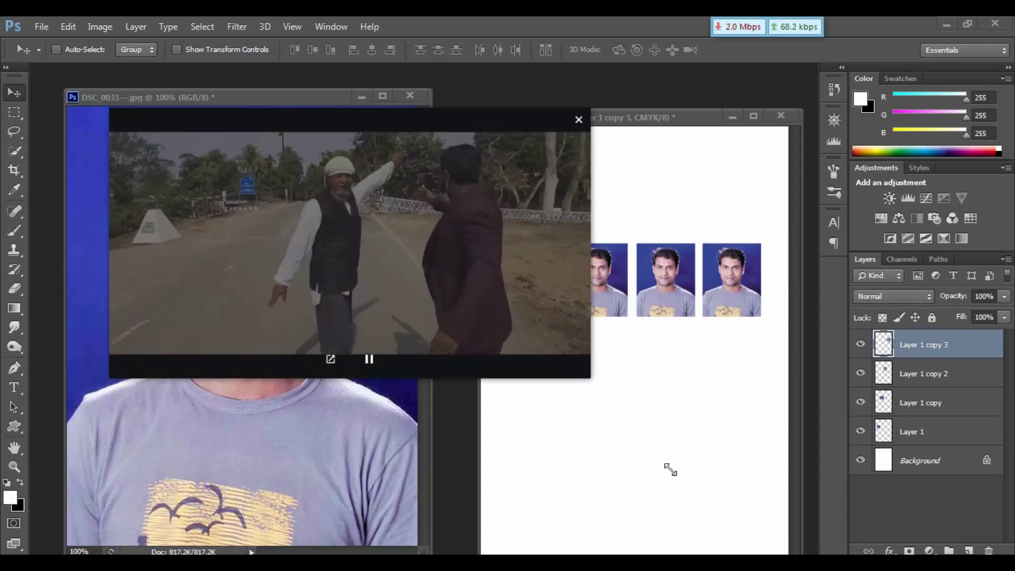
pyautogui.moveTo(592, 377); pyautogui.dragTo(412, 256)
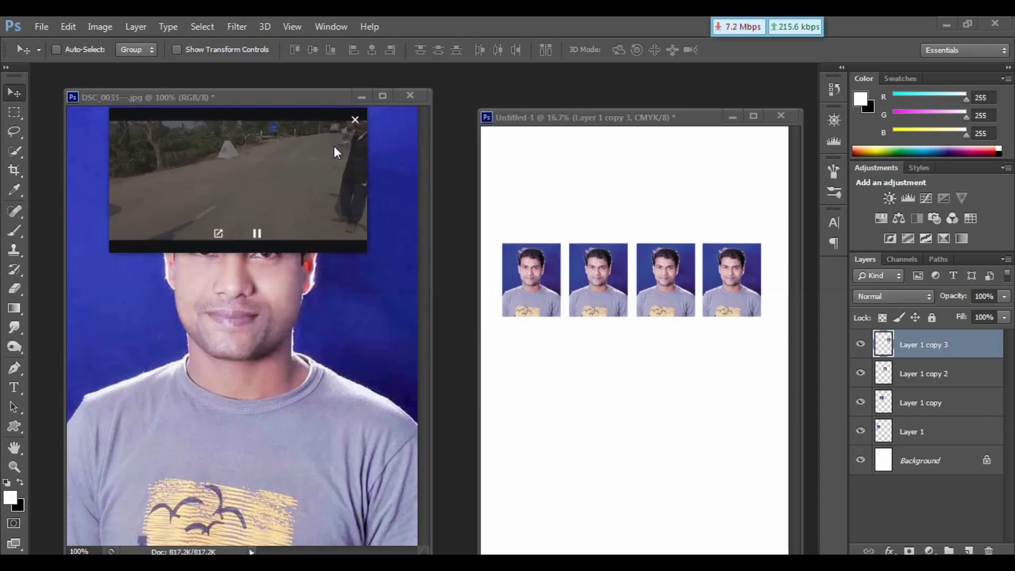
pyautogui.click(354, 120)
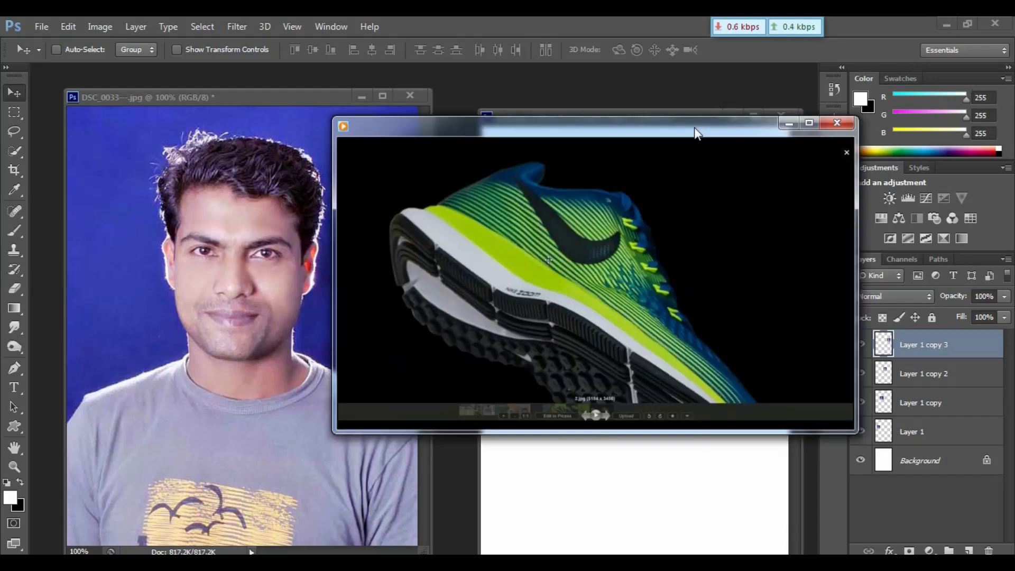
# Play the sneaker background tutorial muted, with the player window moved up and right.
pyautogui.moveTo(694, 127); pyautogui.dragTo(675, 129)
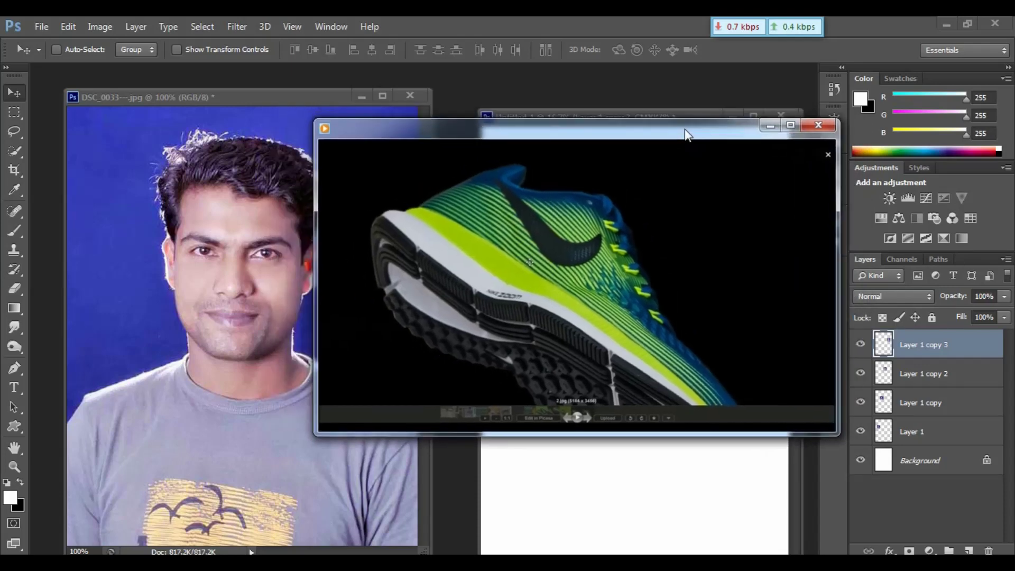
pyautogui.click(578, 412)
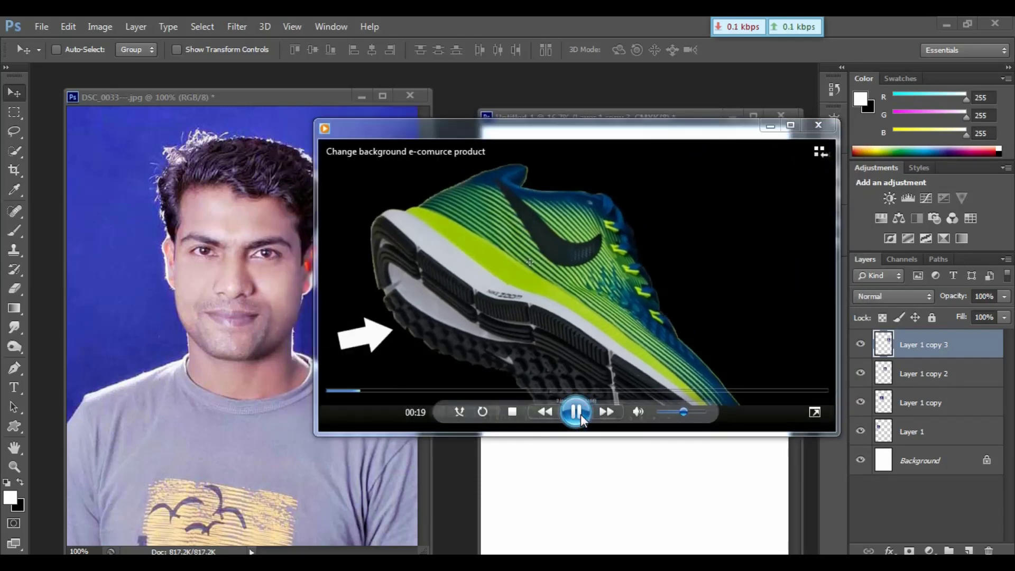
pyautogui.click(637, 412)
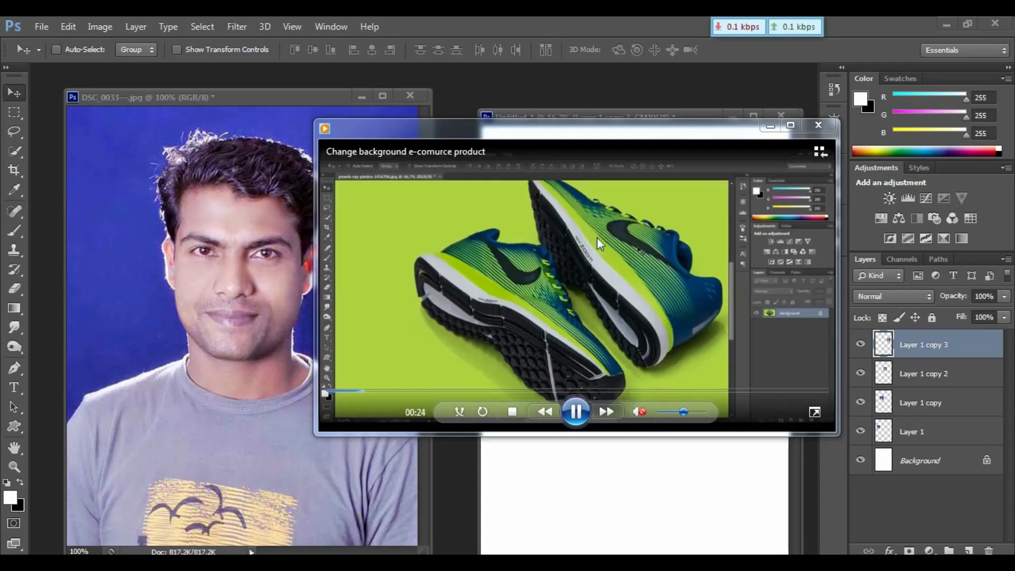
pyautogui.moveTo(588, 132); pyautogui.dragTo(681, 88)
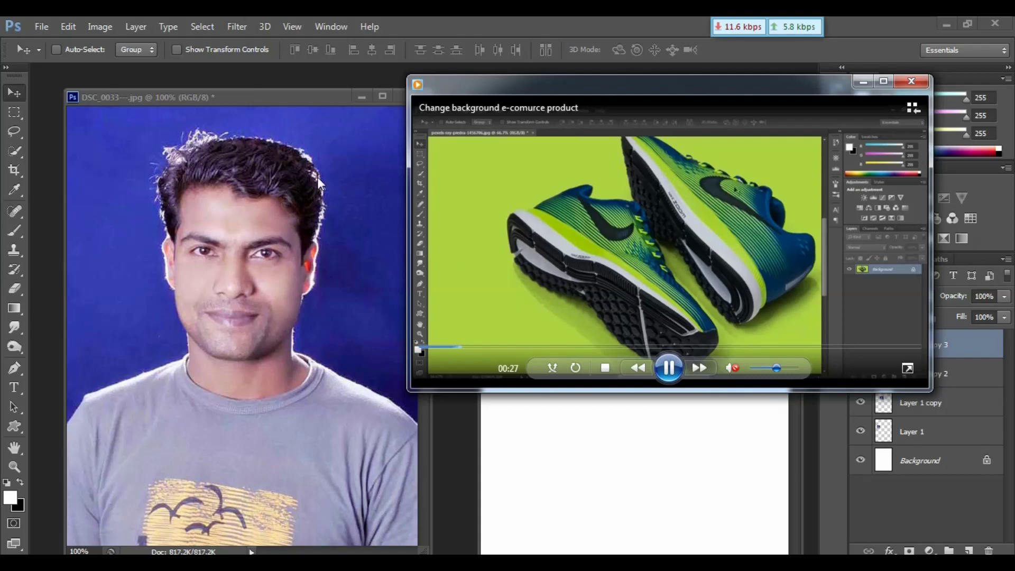
# Alternate between Photoshop and the video player with Alt+Tab.
pyautogui.click(318, 176)
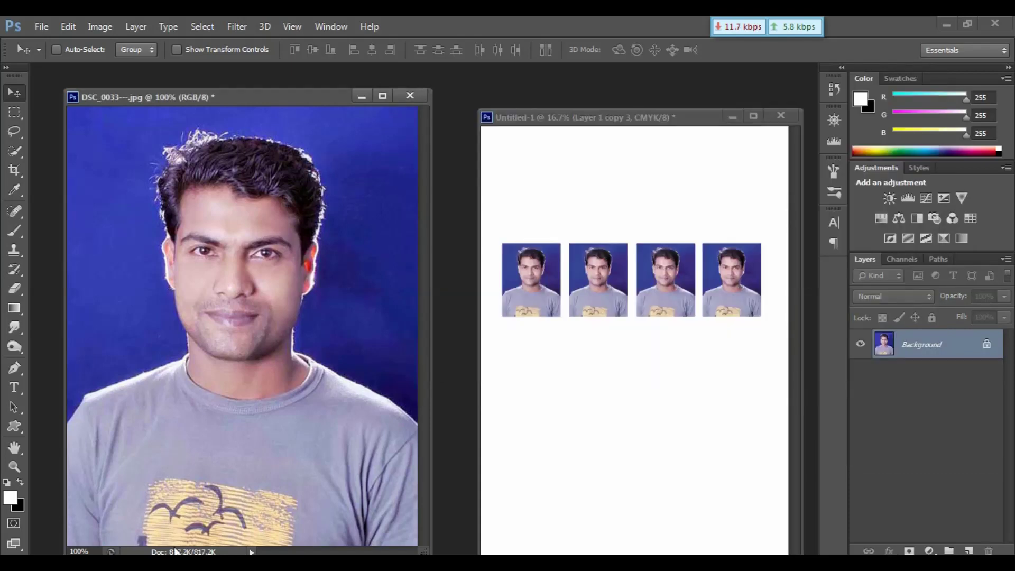
pyautogui.hotkey('alt', 'Tab')
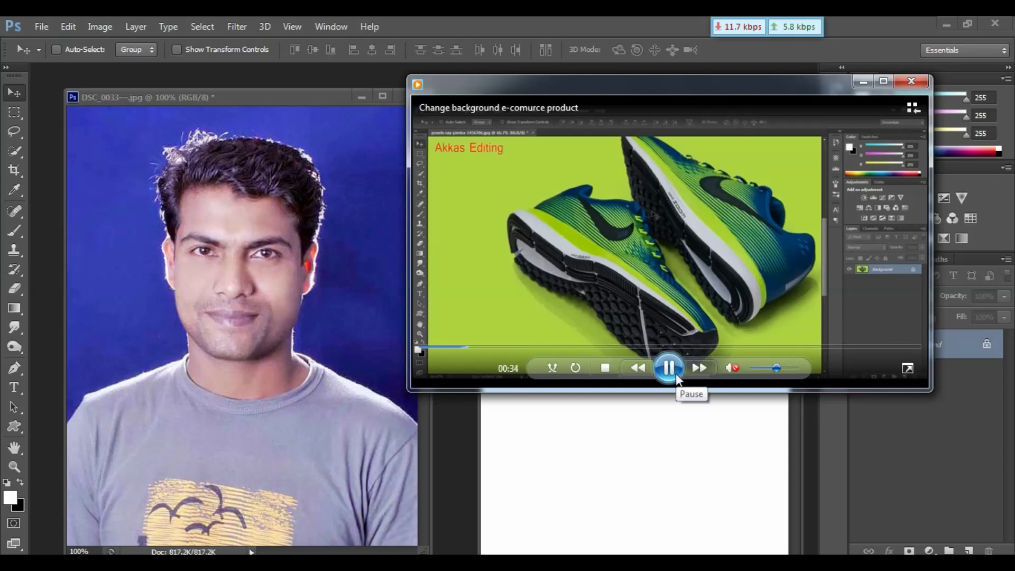
pyautogui.click(334, 312)
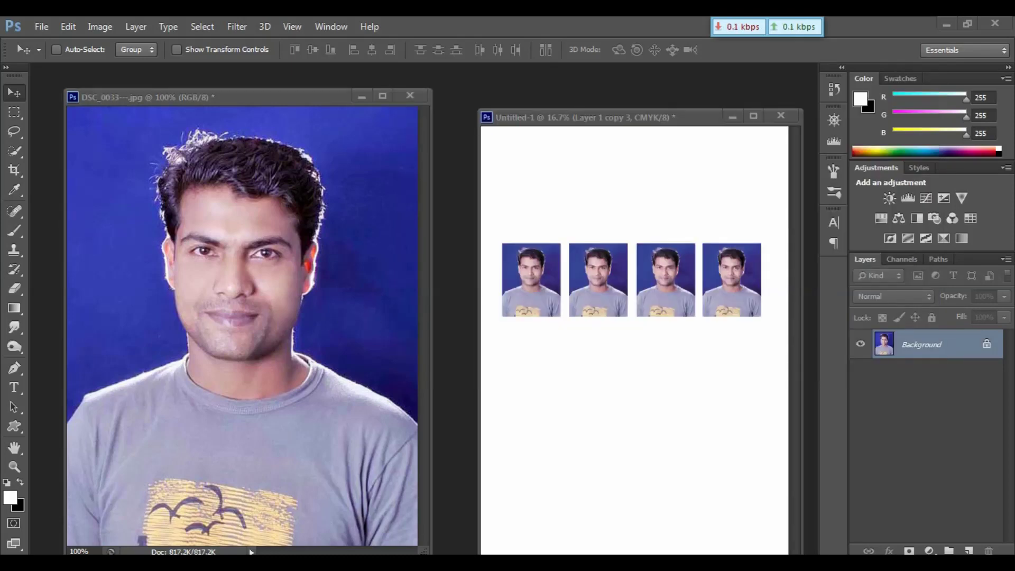
pyautogui.hotkey('alt', 'Tab')
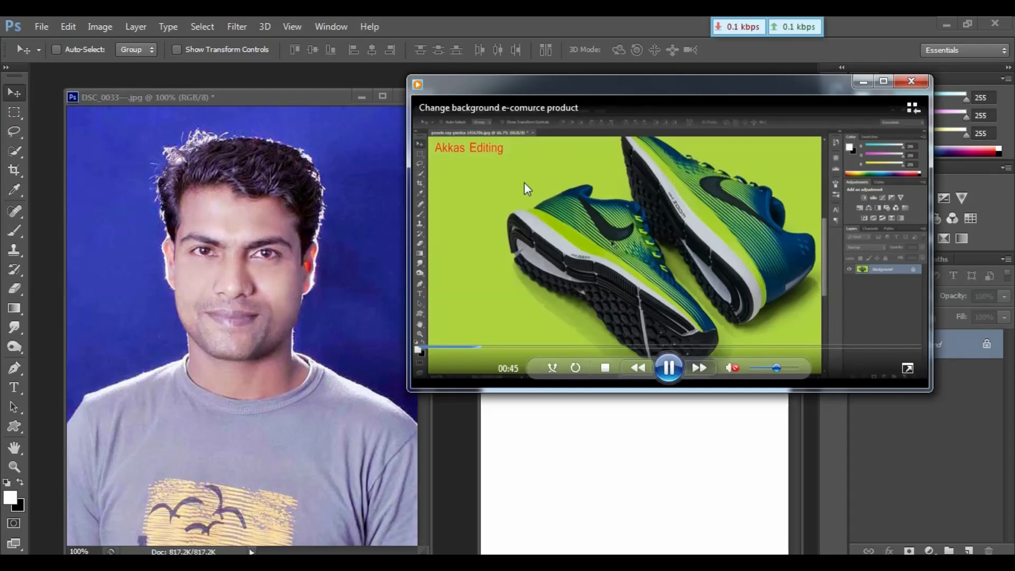
# Turn on 'Always show Now Playing on top' and move the player down over the layout page.
pyautogui.rightClick(487, 181)
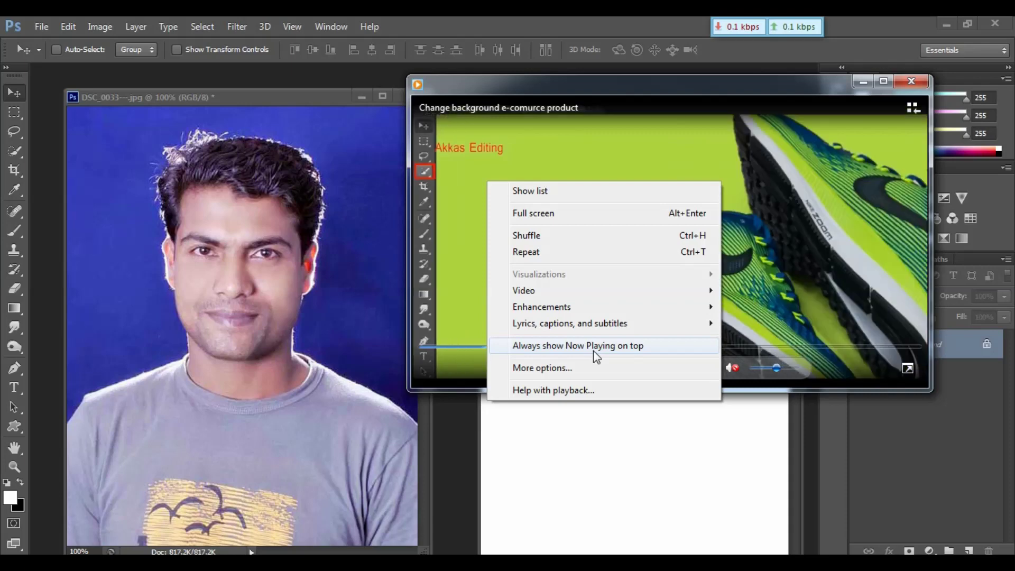
pyautogui.click(594, 351)
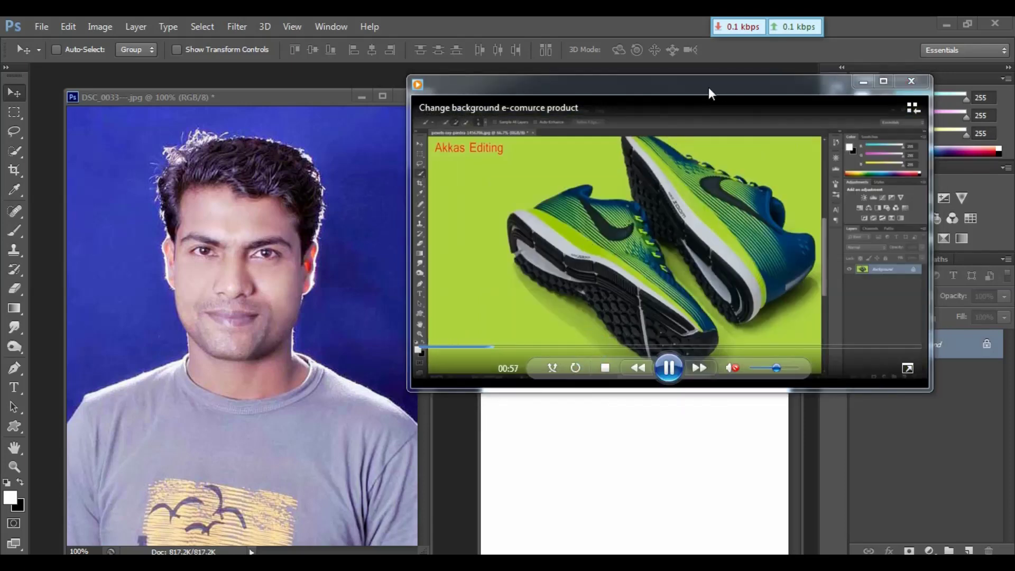
pyautogui.moveTo(709, 86); pyautogui.dragTo(744, 128)
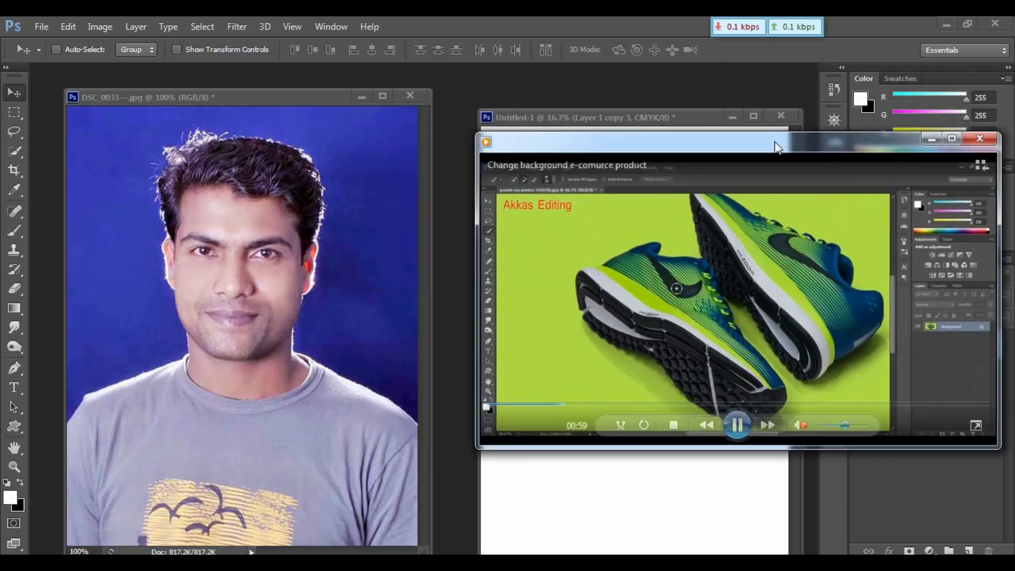